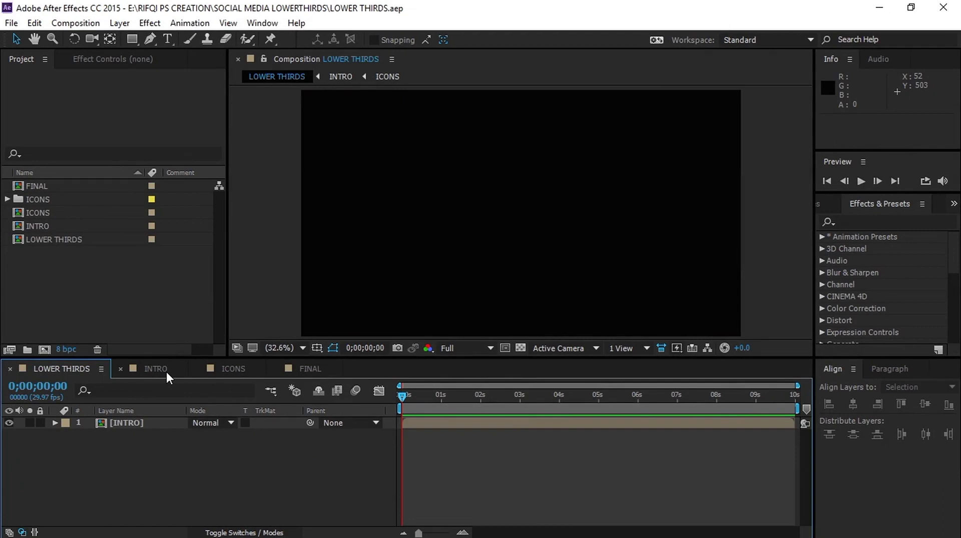
- In the INTRO comp, replace the YOUR TEXT label 'YOUTUBE' with 'CREATIVE PIXELZ'Z'
{"action": "left_click", "coordinate": [166, 371]}
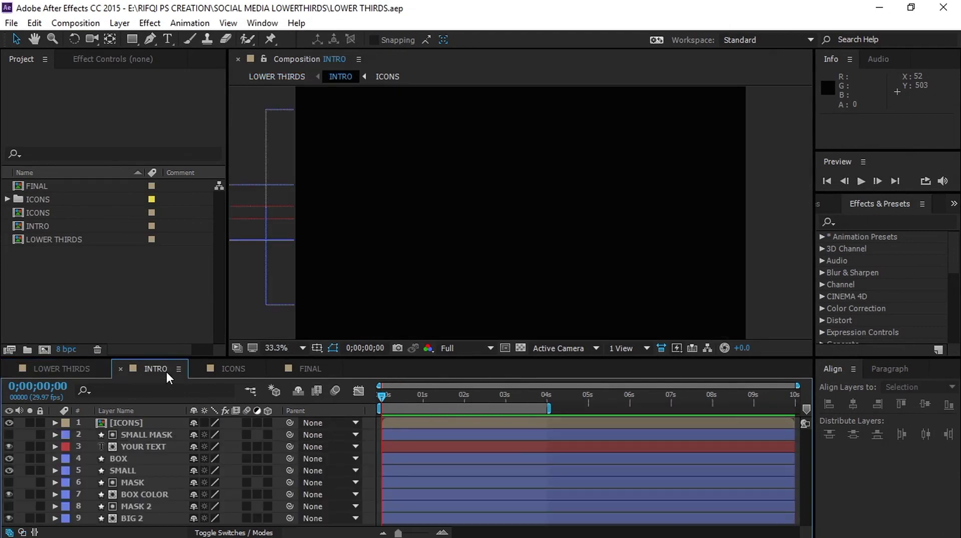
{"action": "left_click_drag", "start_coordinate": [391, 397], "coordinate": [510, 397]}
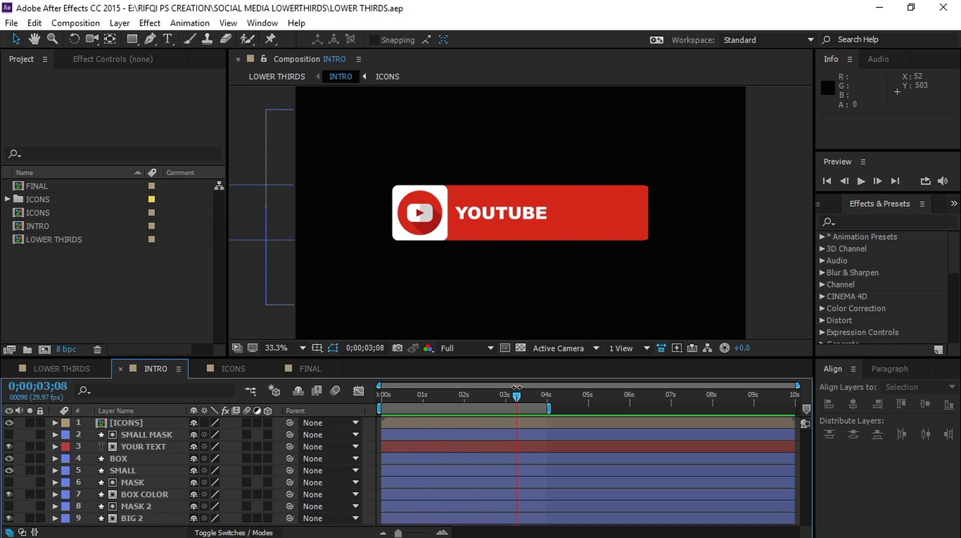
{"action": "left_click", "coordinate": [153, 447]}
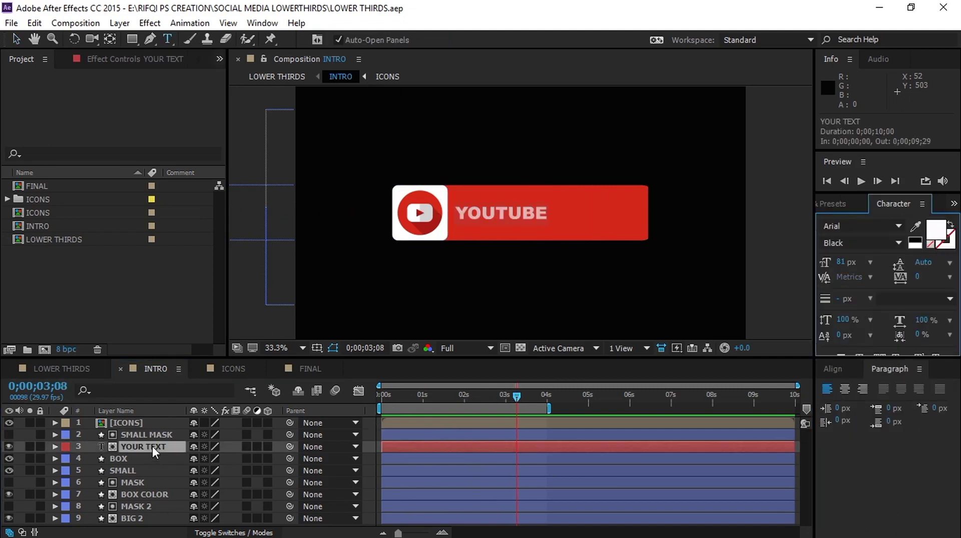
{"action": "double_click", "coordinate": [152, 446]}
{"action": "type", "text": "CREA"}
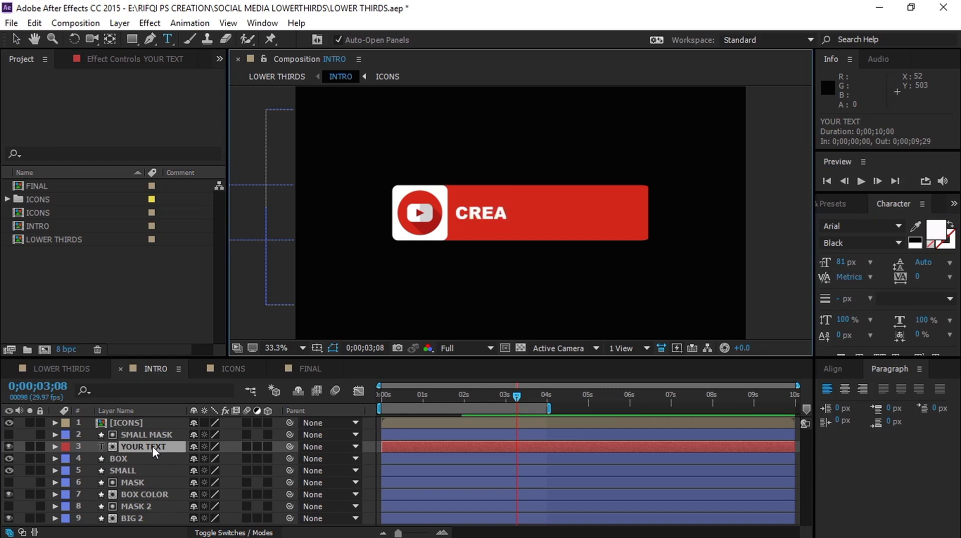
{"action": "type", "text": "TIVE PIXEL"}
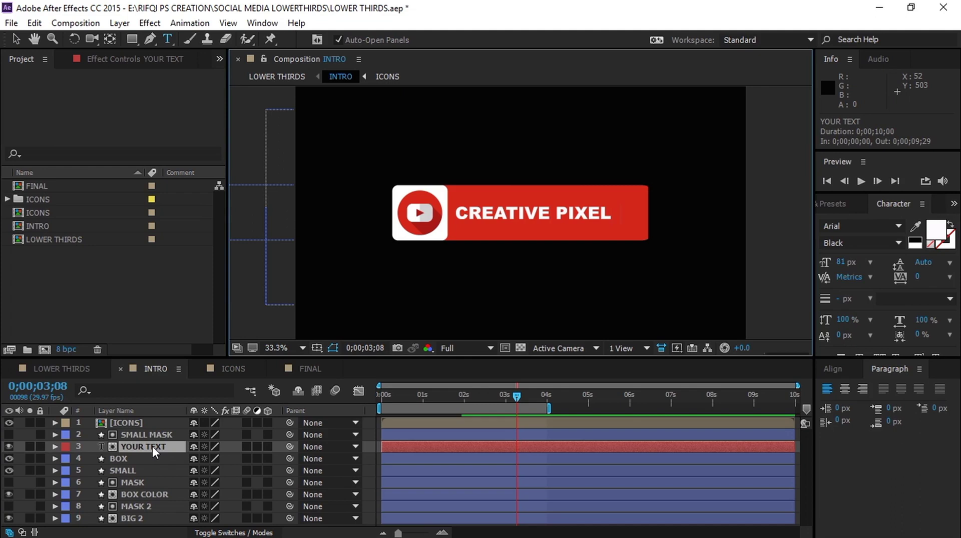
{"action": "type", "text": "Z'Z"}
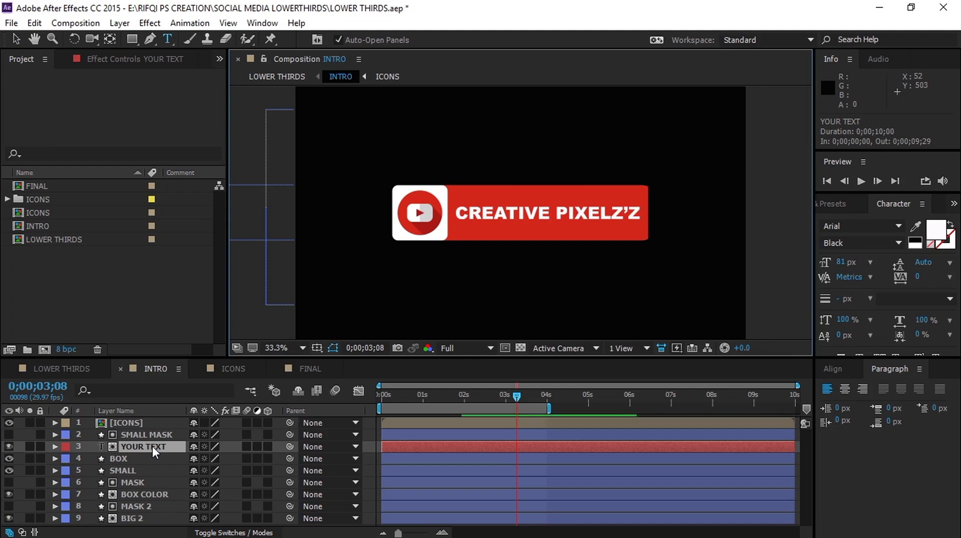
{"action": "left_click", "coordinate": [23, 40]}
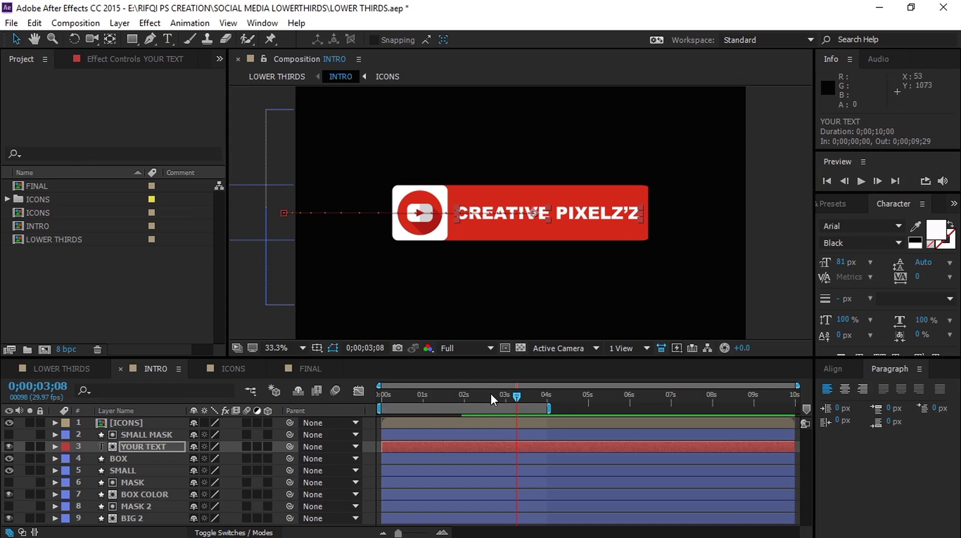
- Play the INTRO animation to check the CREATIVE PIXELZ'Z label, then switch to FINAL
{"action": "left_click_drag", "start_coordinate": [491, 394], "coordinate": [369, 397]}
{"action": "key", "text": "space"}
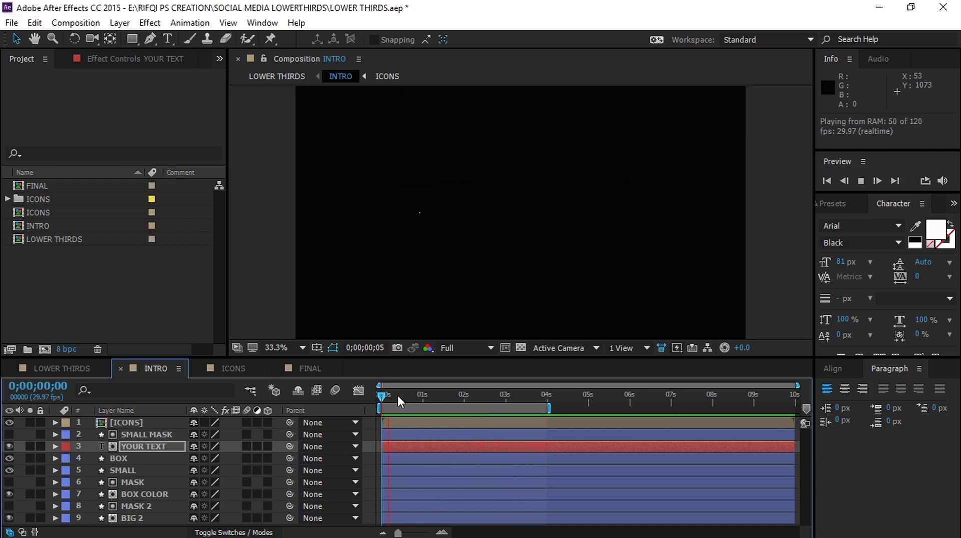
{"action": "left_click_drag", "start_coordinate": [397, 394], "coordinate": [494, 395]}
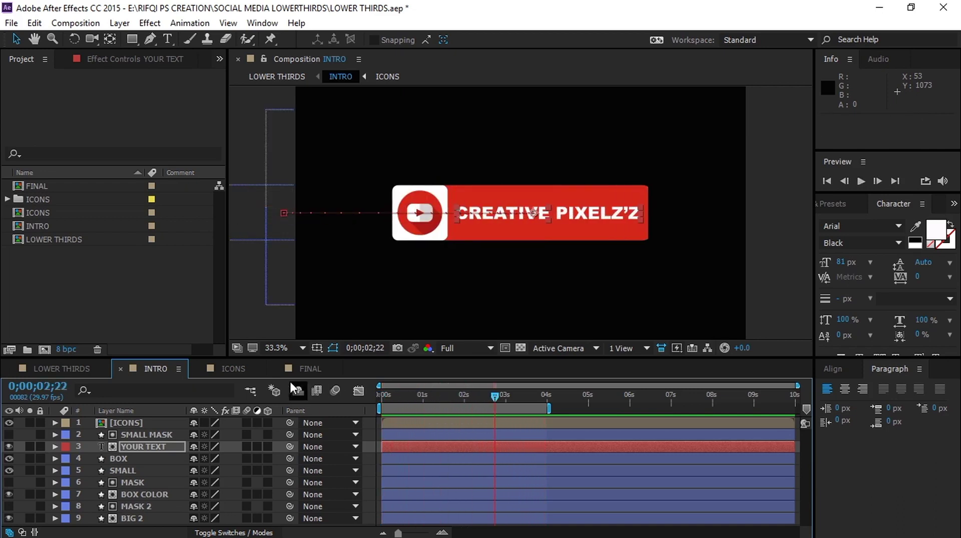
{"action": "left_click", "coordinate": [305, 370]}
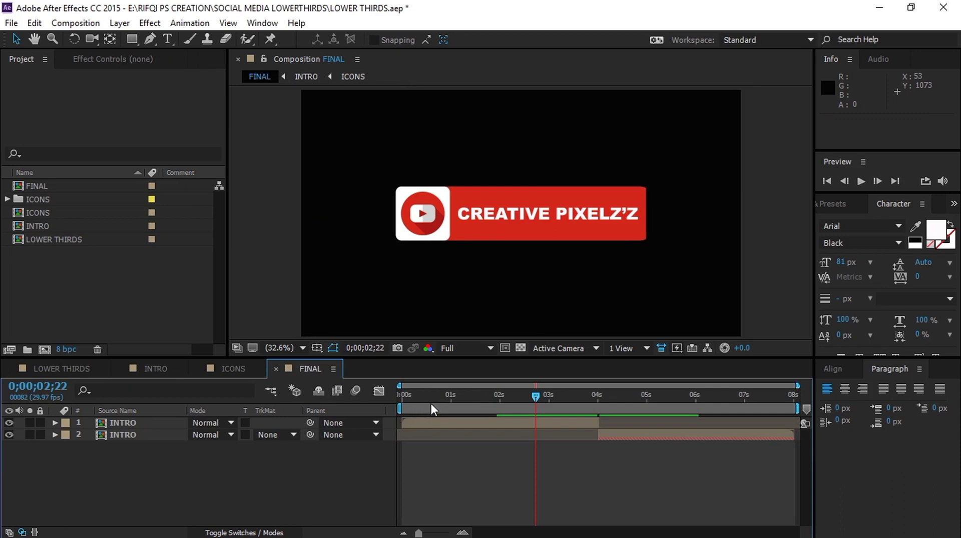
- Preview FINAL from 0:00, then return to INTRO around 2 s where CREATIVE PIXELZ'Z appears
{"action": "left_click_drag", "start_coordinate": [431, 404], "coordinate": [396, 403]}
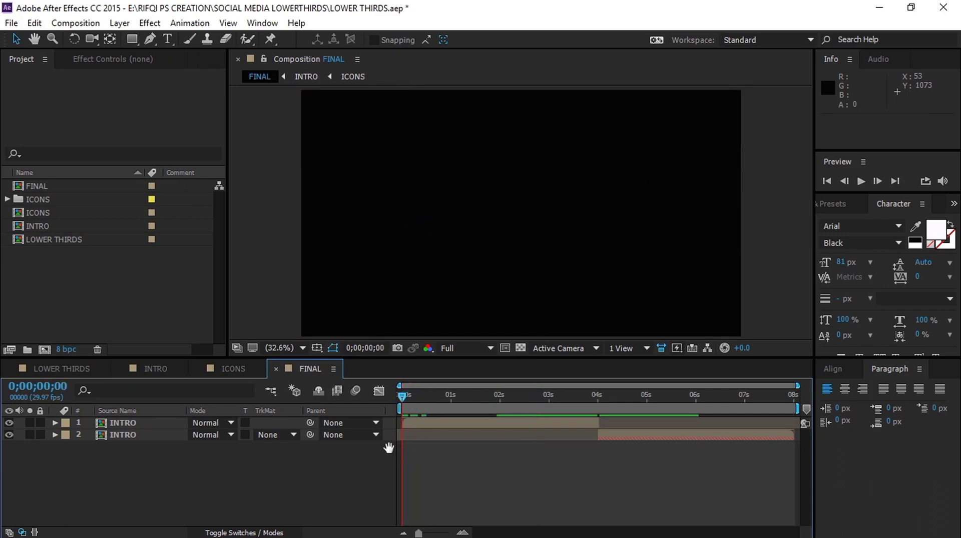
{"action": "key", "text": "space"}
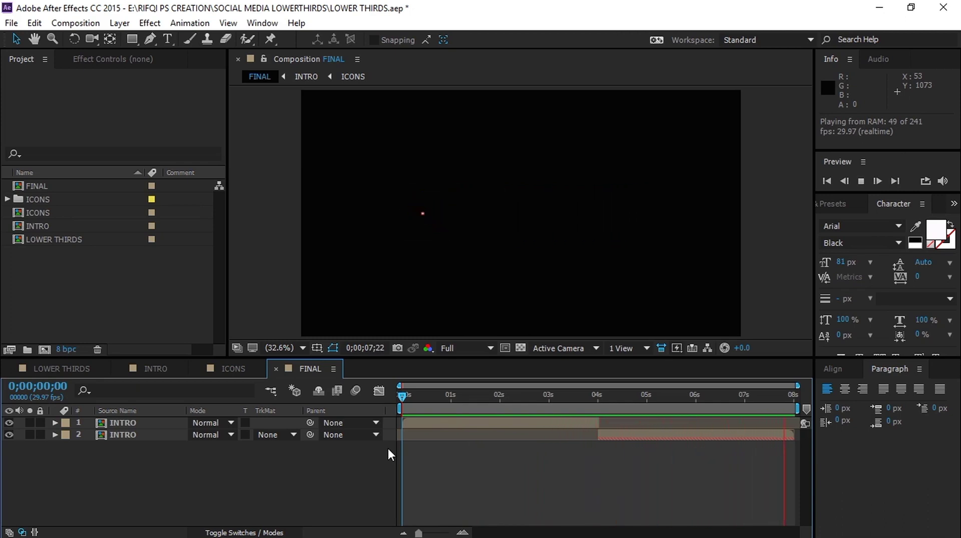
{"action": "left_click_drag", "start_coordinate": [413, 398], "coordinate": [457, 398]}
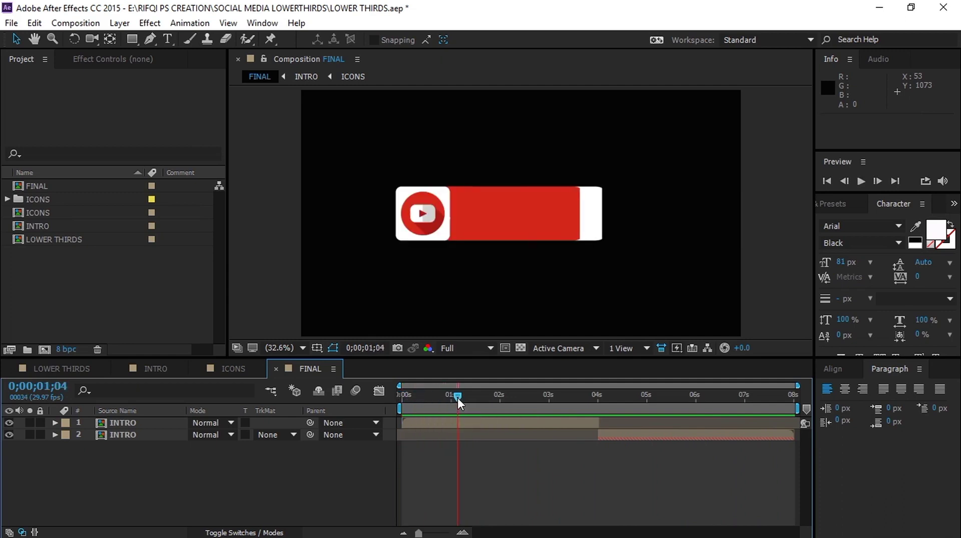
{"action": "left_click", "coordinate": [169, 369]}
{"action": "left_click_drag", "start_coordinate": [437, 394], "coordinate": [470, 395]}
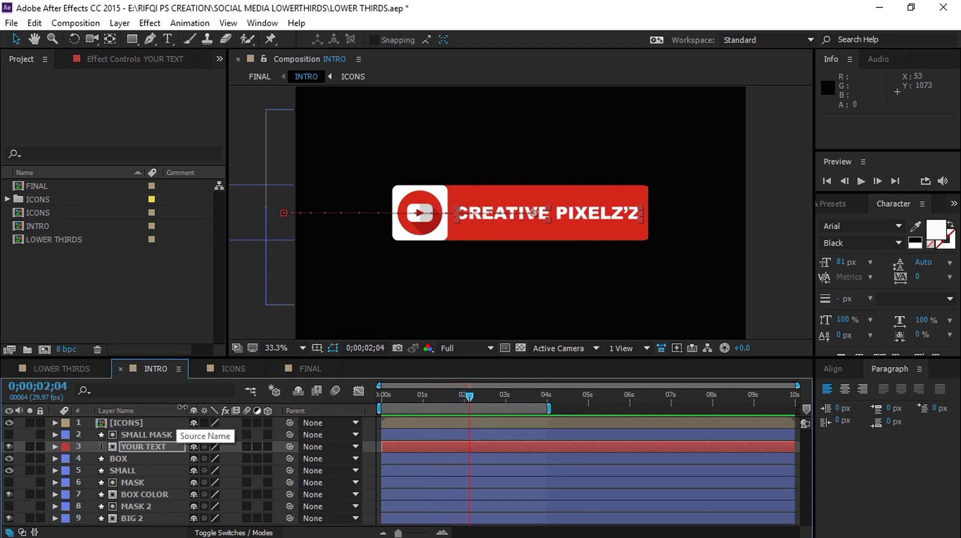
- In the ICONS comp, hide youtube.png so the facebook.png icon shows instead
{"action": "left_click", "coordinate": [240, 368]}
{"action": "scroll", "coordinate": [146, 448], "scroll_direction": "down", "scroll_amount": 6}
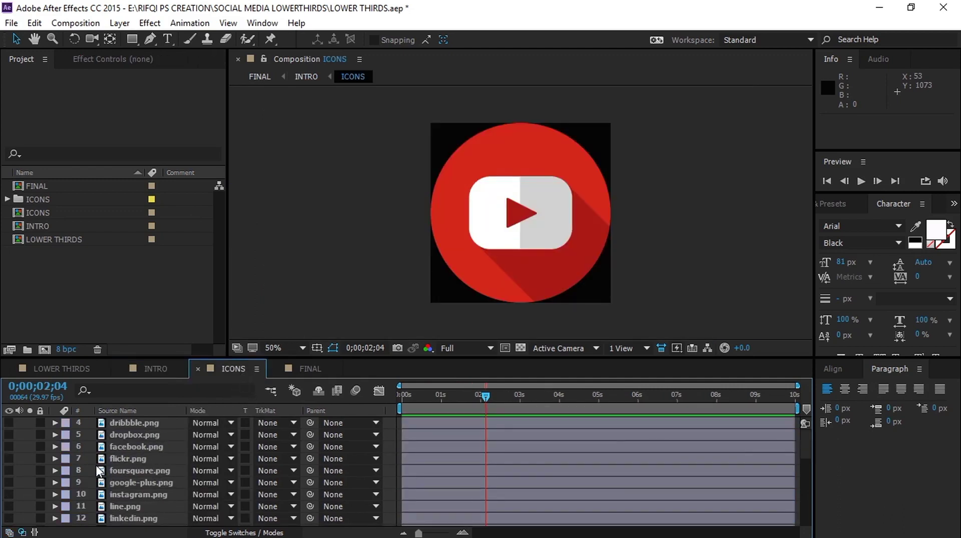
{"action": "scroll", "coordinate": [23, 493], "scroll_direction": "down", "scroll_amount": 5}
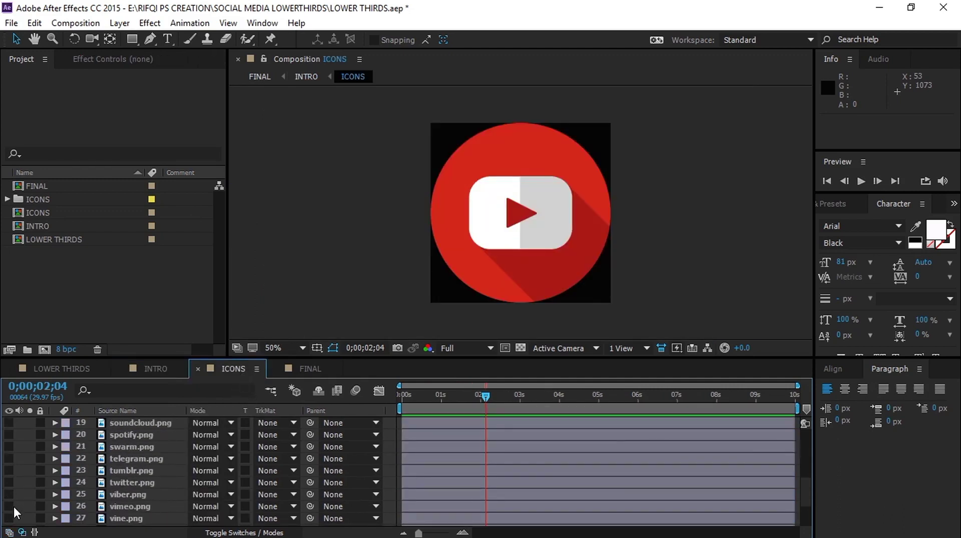
{"action": "left_click", "coordinate": [8, 520]}
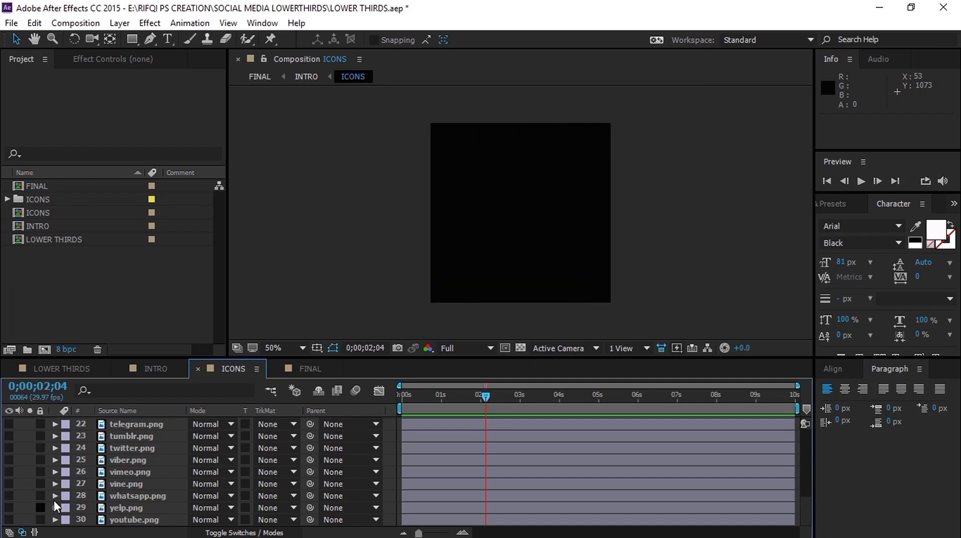
{"action": "scroll", "coordinate": [88, 491], "scroll_direction": "up", "scroll_amount": 11}
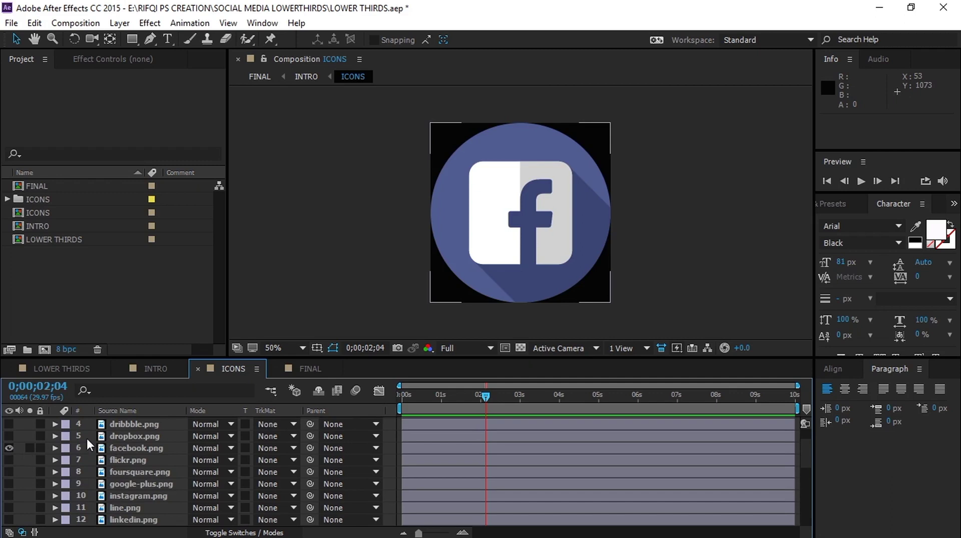
{"action": "left_click", "coordinate": [155, 371]}
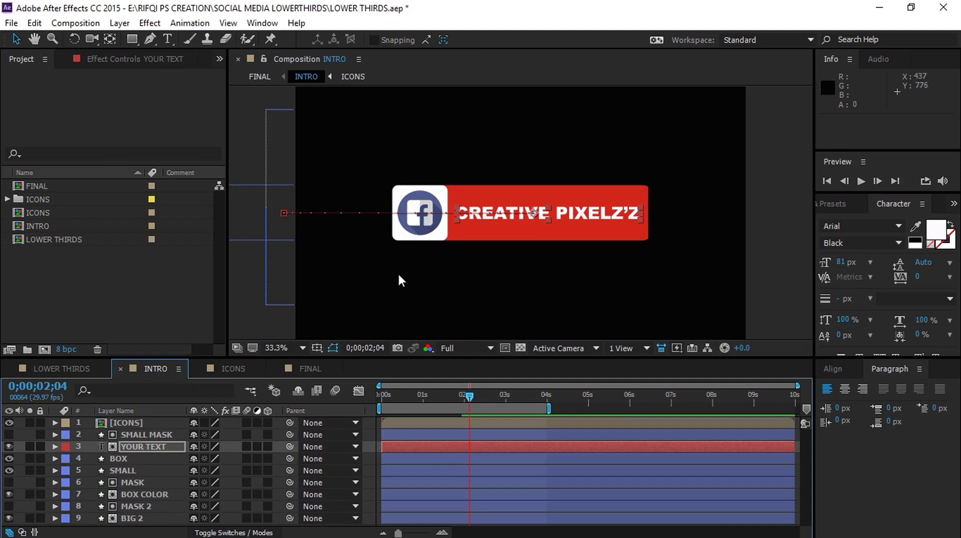
- Set the BOX COLOR fill to the Facebook icon's blue, 4E598F, using the eyedropper
{"action": "left_click", "coordinate": [131, 495]}
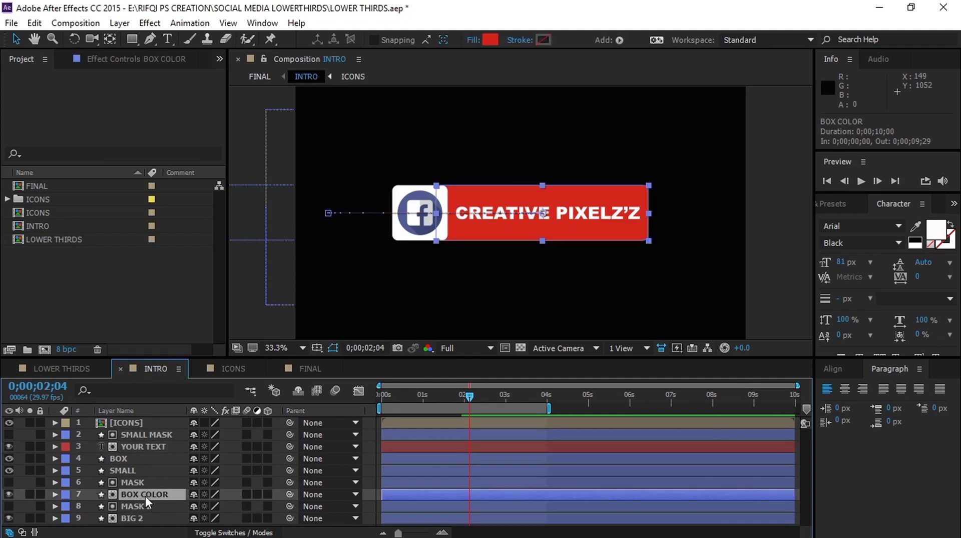
{"action": "left_click", "coordinate": [491, 40]}
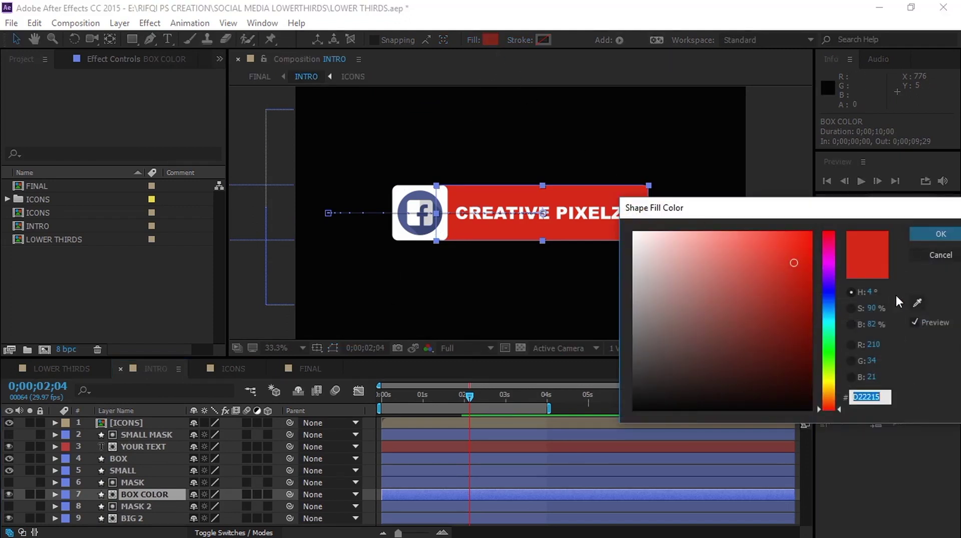
{"action": "left_click", "coordinate": [916, 303]}
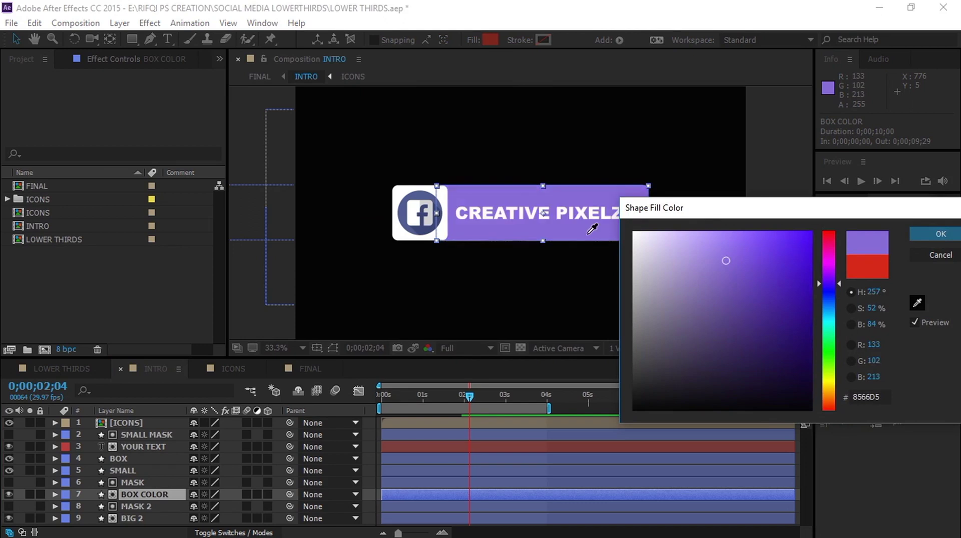
{"action": "left_click", "coordinate": [424, 197]}
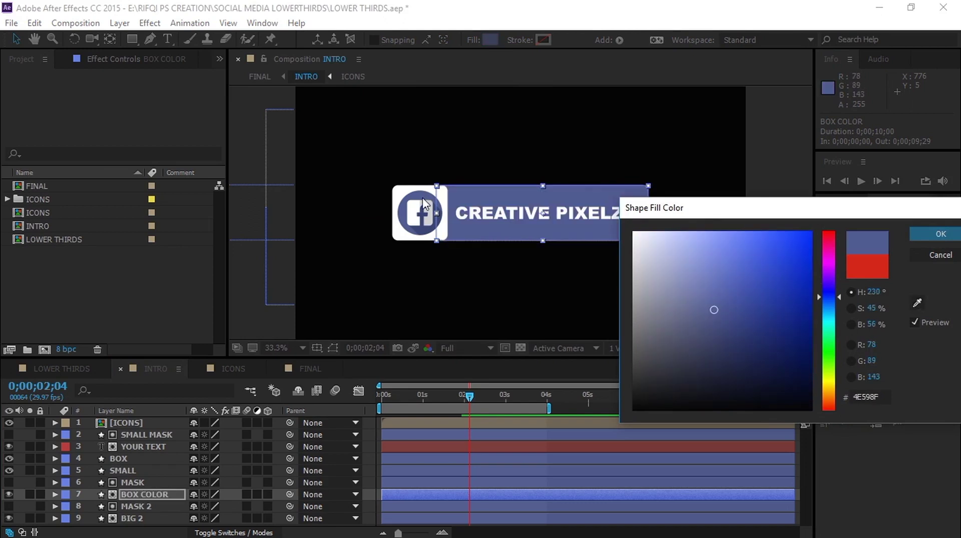
{"action": "left_click", "coordinate": [917, 233]}
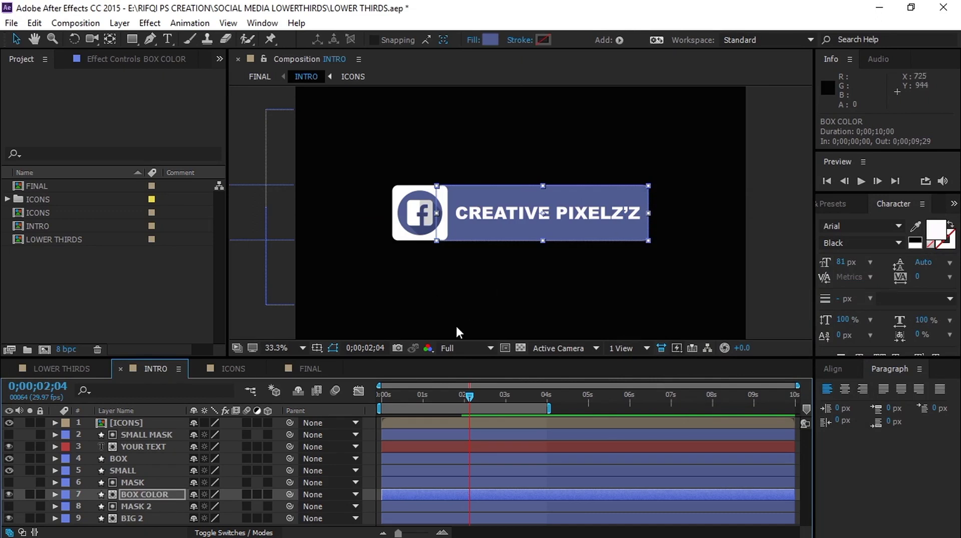
{"action": "left_click", "coordinate": [309, 370]}
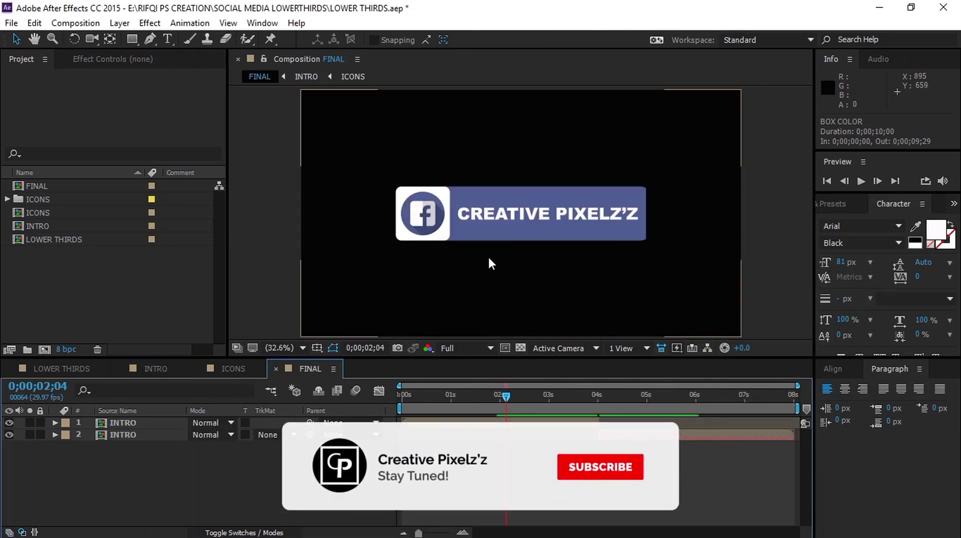
- Play FINAL and stop at 1;12 with the blue Facebook CREATIVE PIXELZ'Z bar visible
{"action": "left_click_drag", "start_coordinate": [506, 398], "coordinate": [406, 416]}
{"action": "key", "text": "space"}
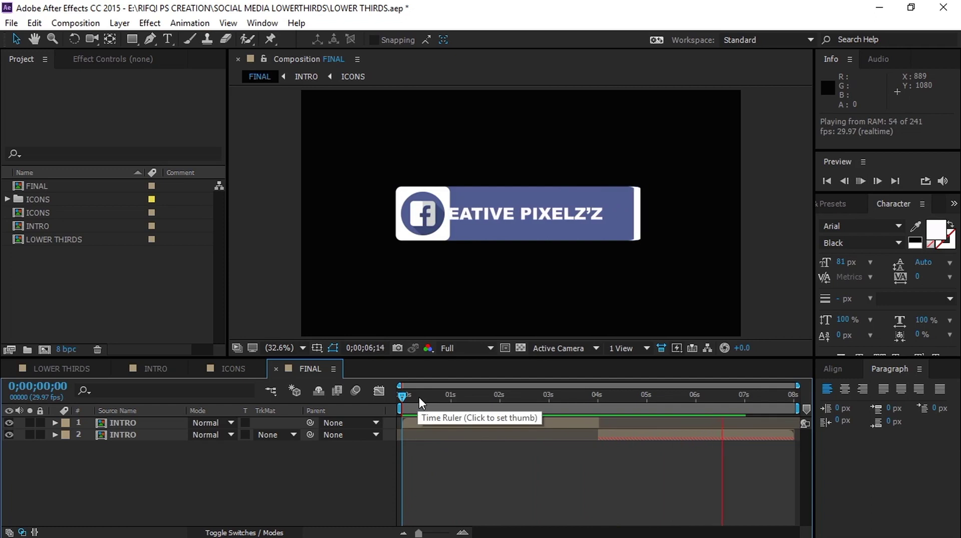
{"action": "left_click_drag", "start_coordinate": [418, 397], "coordinate": [469, 399]}
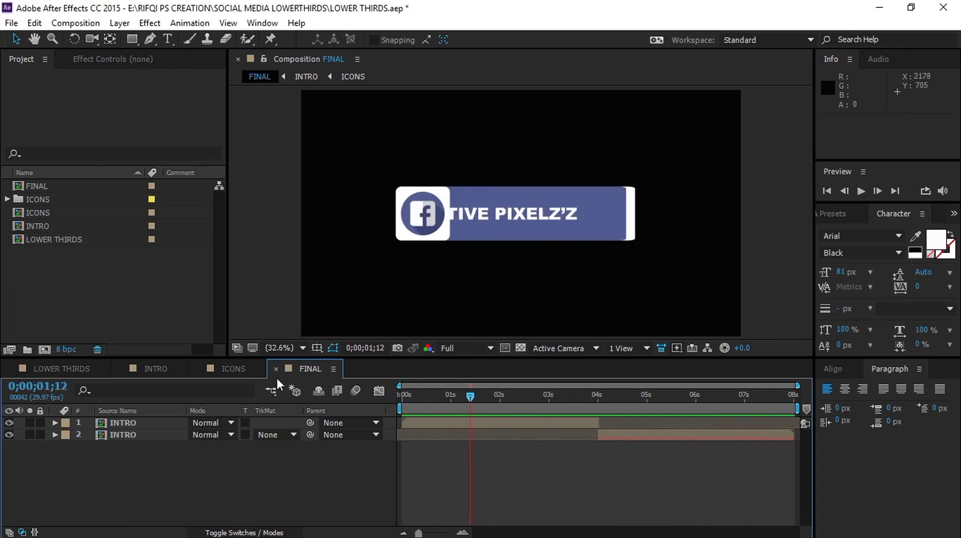